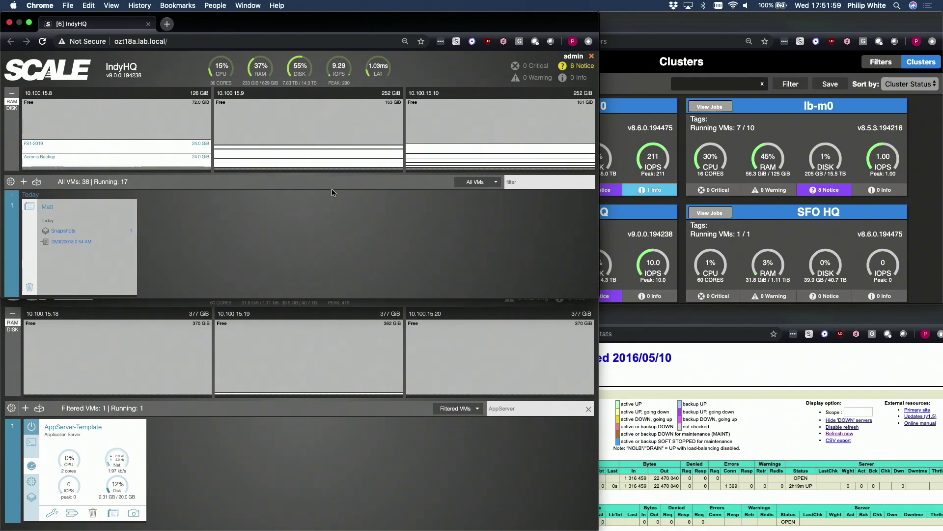
- Review the main and app tables in the HAProxy statistics report, and view the SFO HQ and IndyHQ windows
{"action": "left_click", "coordinate": [620, 313]}
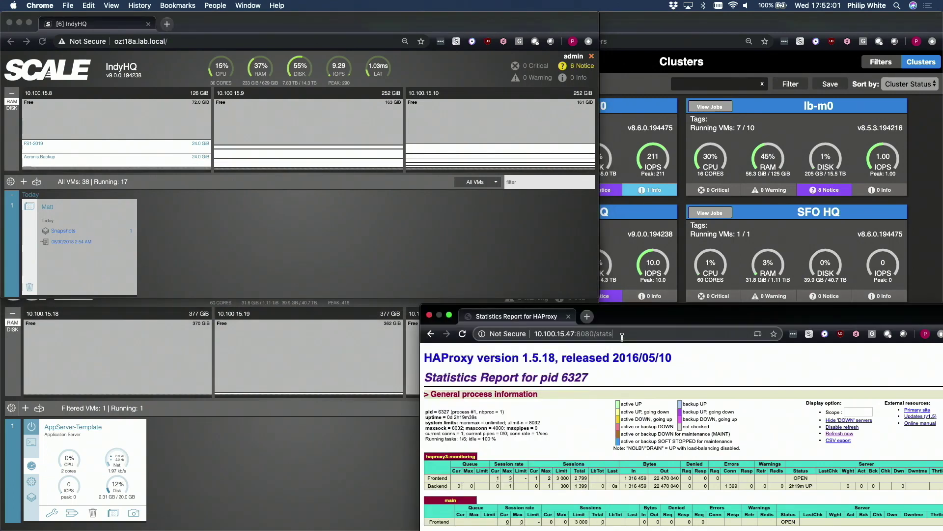
{"action": "scroll", "coordinate": [435, 448], "scroll_direction": "down", "scroll_amount": 3}
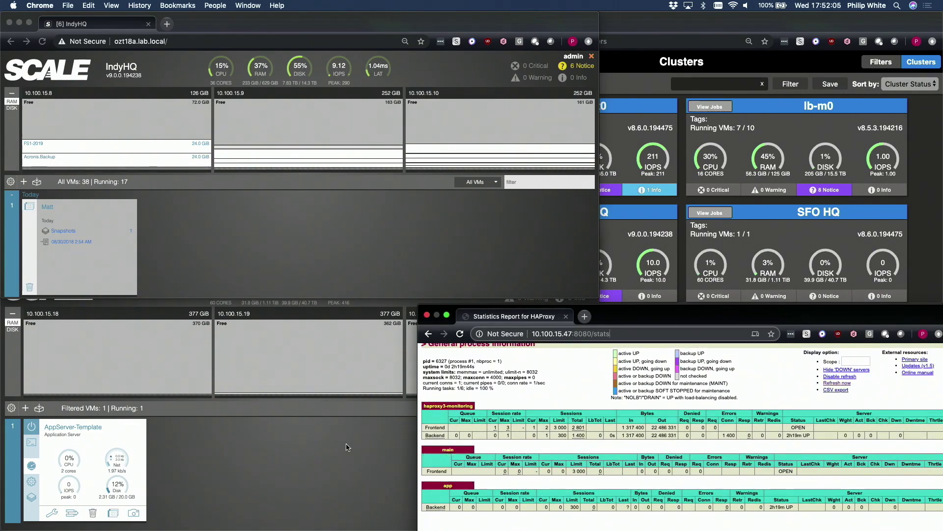
{"action": "left_click", "coordinate": [328, 450]}
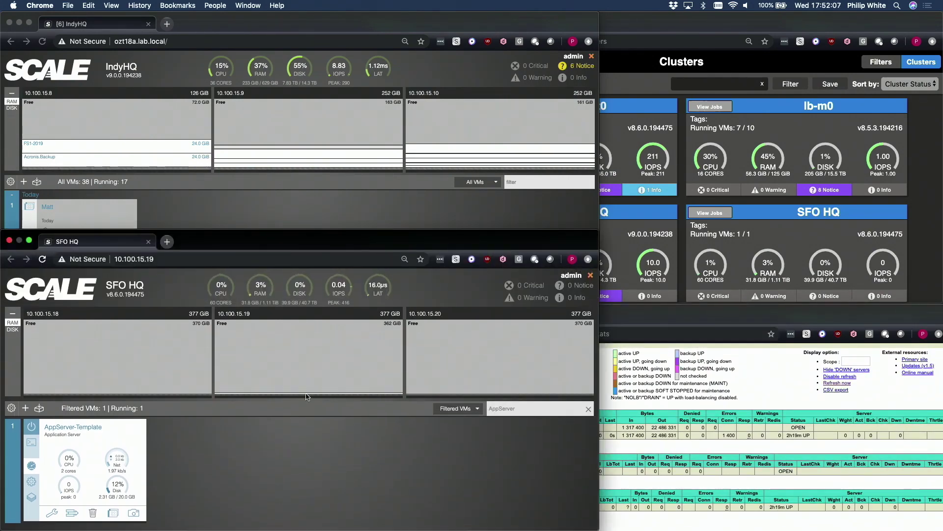
{"action": "left_click", "coordinate": [291, 224]}
- Switch to the Multi-Cluster window and enlarge it to show all four clusters
{"action": "left_click", "coordinate": [785, 229]}
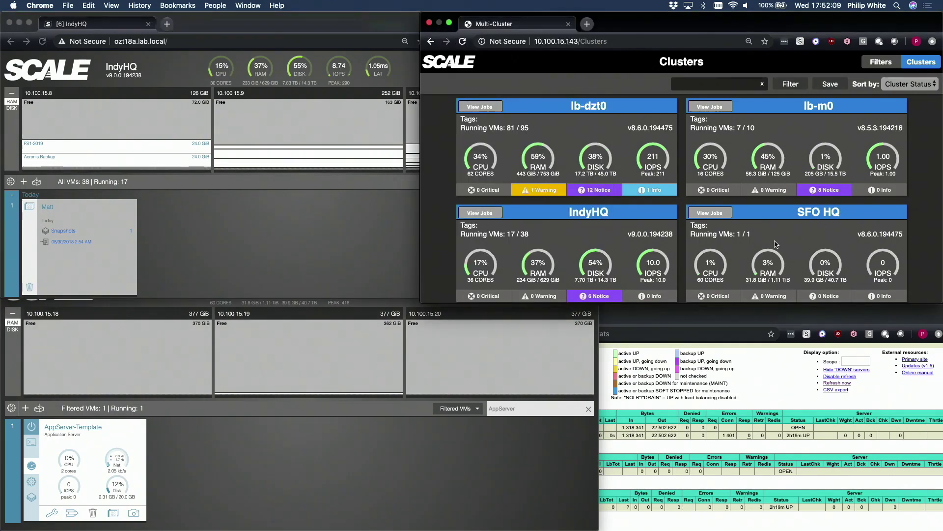
{"action": "double_click", "coordinate": [421, 303]}
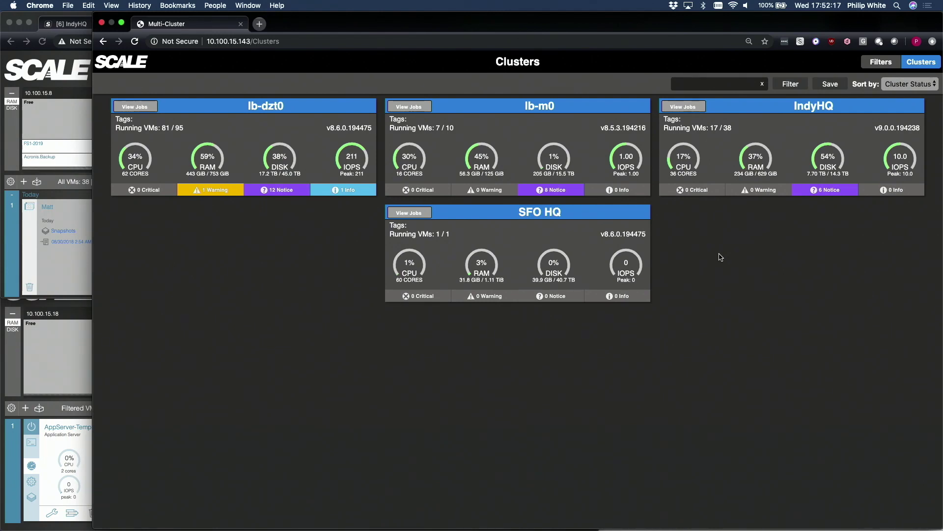
- Sort the clusters by IOPS and return the sort order to Cluster Status
{"action": "left_click", "coordinate": [907, 84]}
{"action": "left_click", "coordinate": [886, 137]}
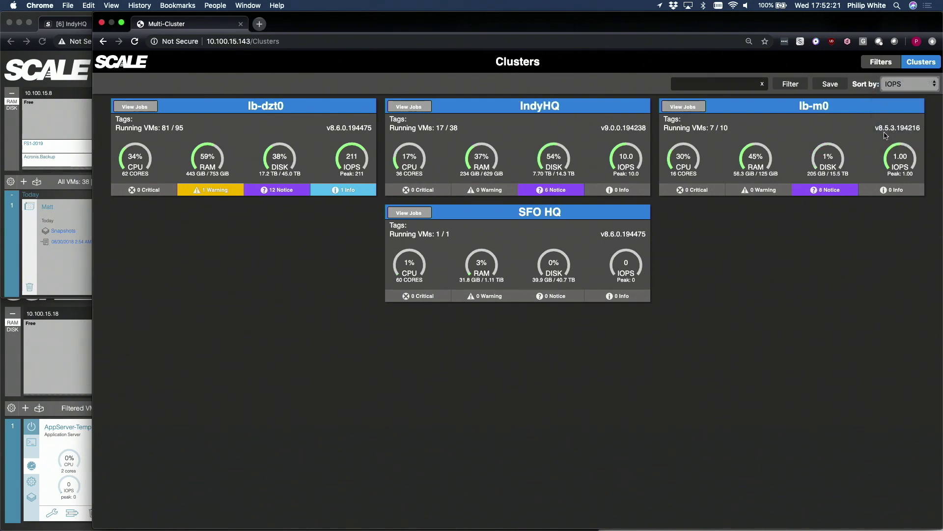
{"action": "left_click", "coordinate": [904, 86]}
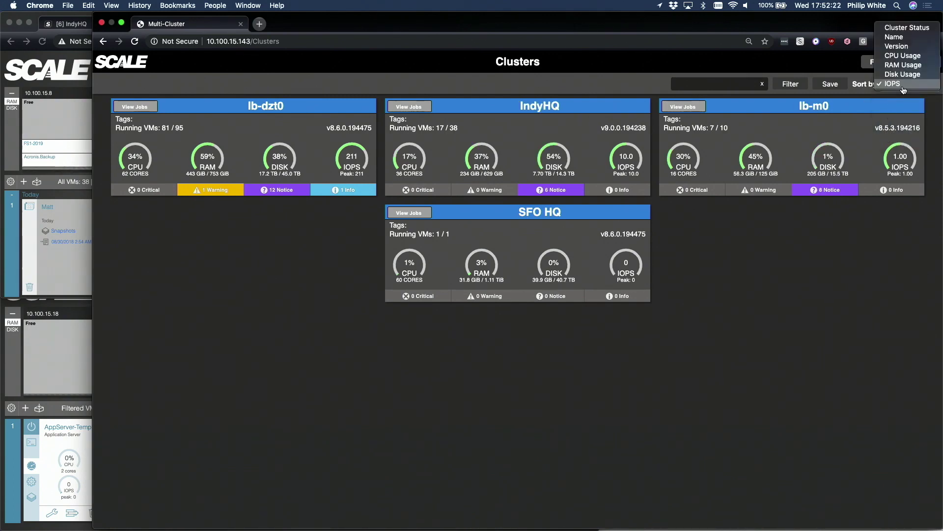
{"action": "left_click", "coordinate": [906, 28]}
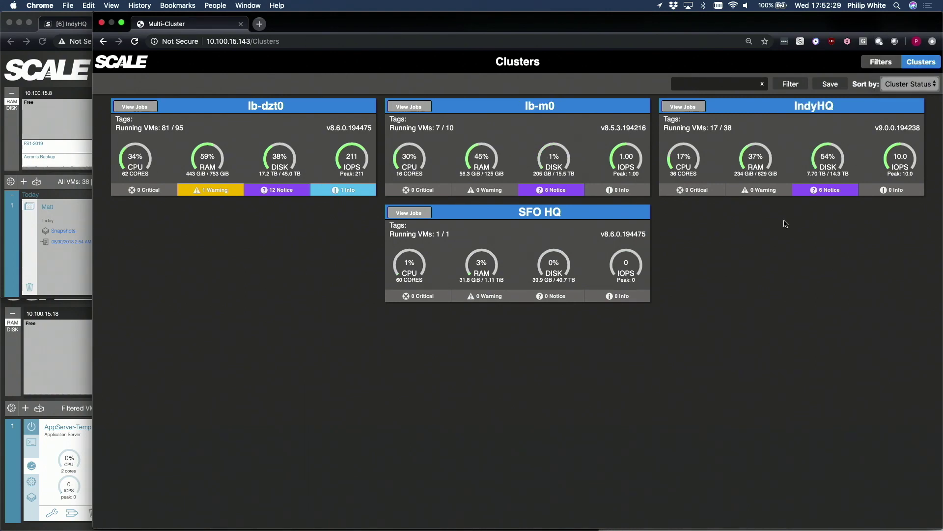
- View the saved filters and the actions available for HQ Clusters, and return to the cluster overview
{"action": "left_click", "coordinate": [881, 64]}
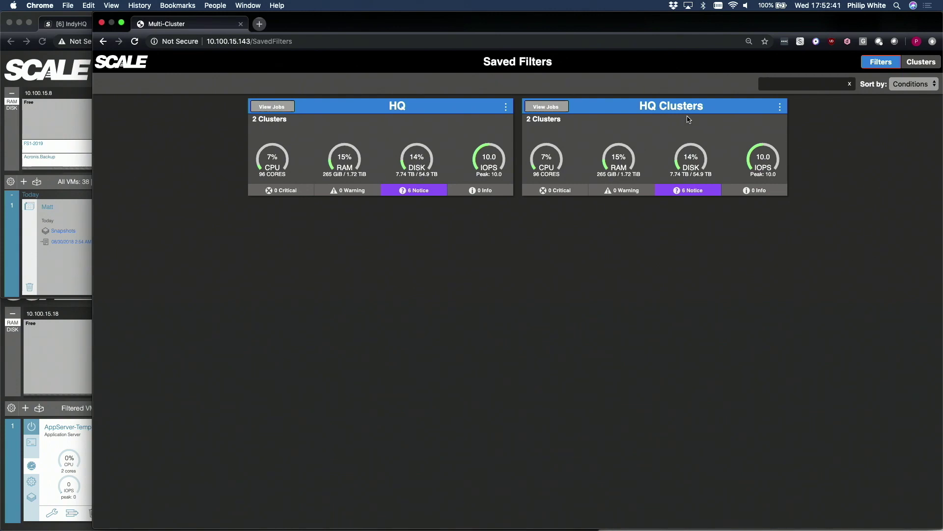
{"action": "left_click", "coordinate": [779, 106]}
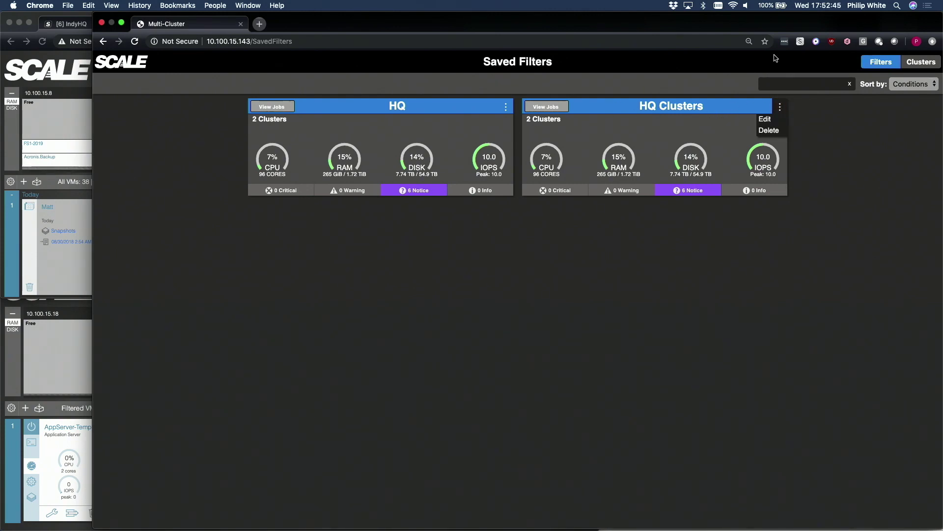
{"action": "left_click", "coordinate": [921, 63]}
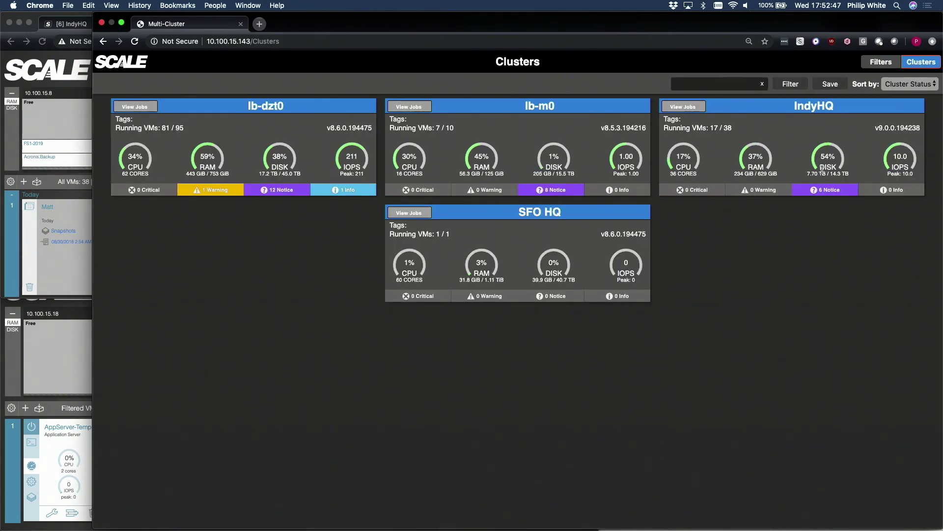
- Start the Deploy Store Infrastructure job on the IndyHQ cluster
{"action": "left_click", "coordinate": [686, 108]}
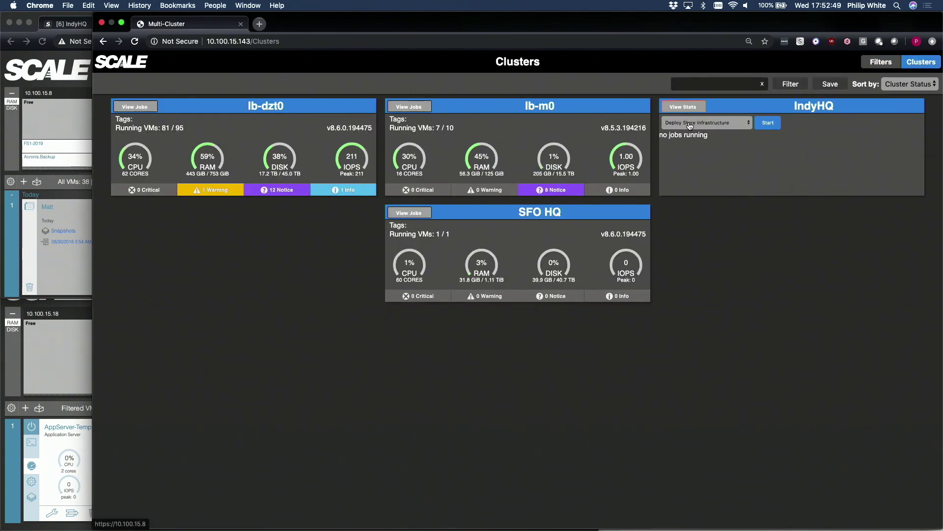
{"action": "left_click", "coordinate": [769, 123]}
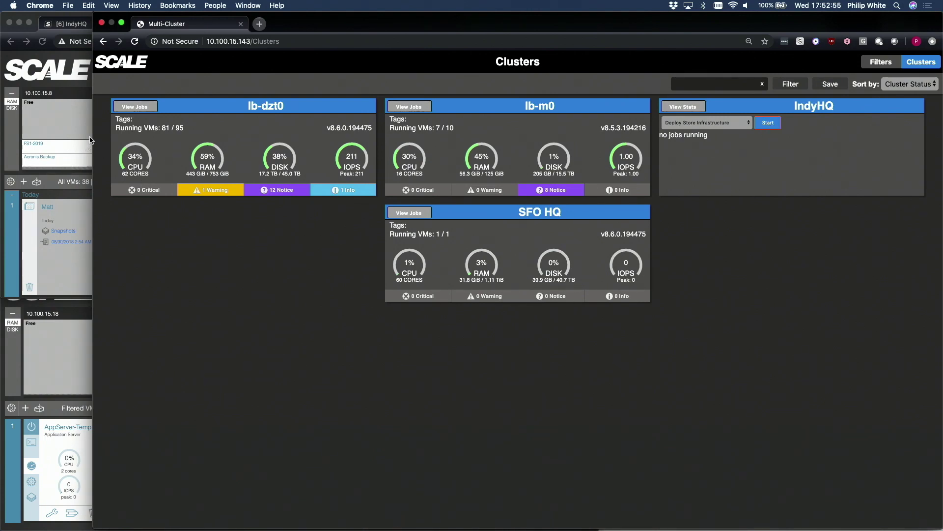
- Narrow the Multi-Cluster window and check the progress of the web server VMs in the IndyHQ window
{"action": "left_click_drag", "start_coordinate": [91, 140], "coordinate": [393, 139]}
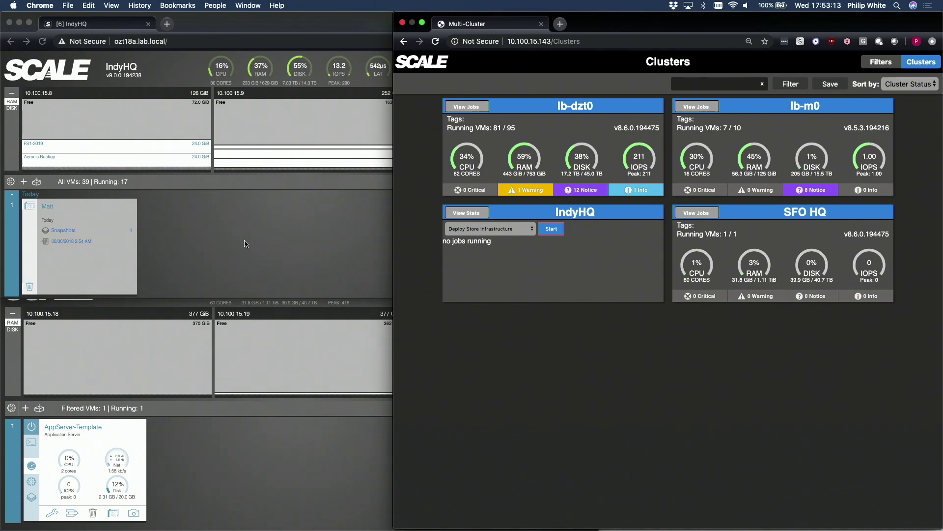
{"action": "left_click", "coordinate": [203, 222]}
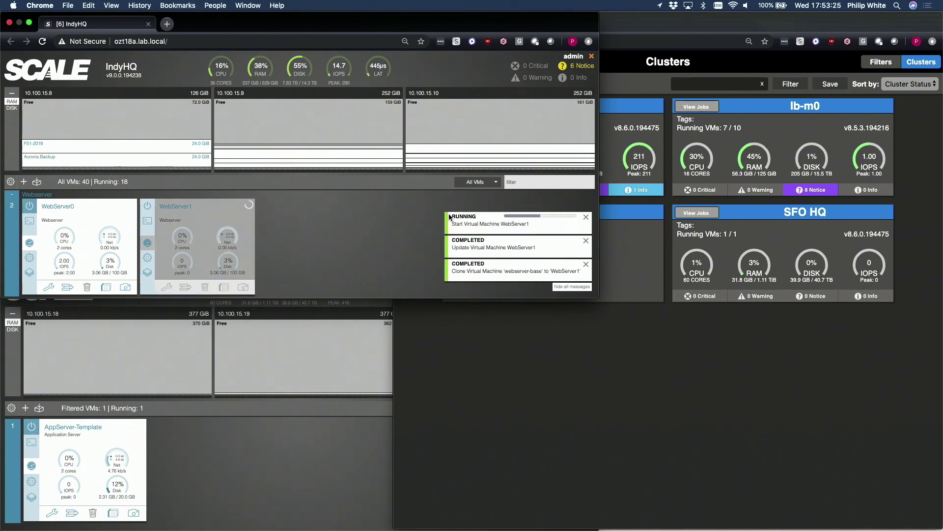
{"action": "left_click", "coordinate": [631, 396]}
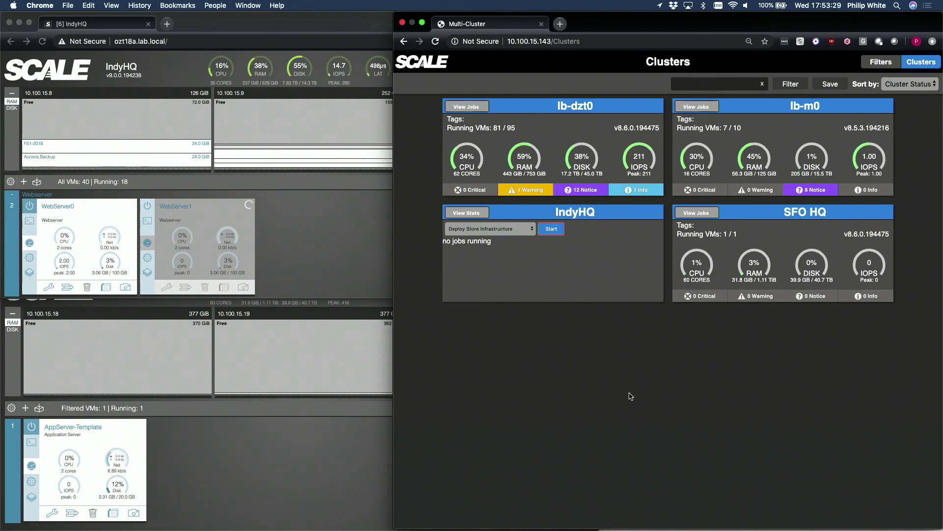
{"action": "left_click", "coordinate": [346, 240]}
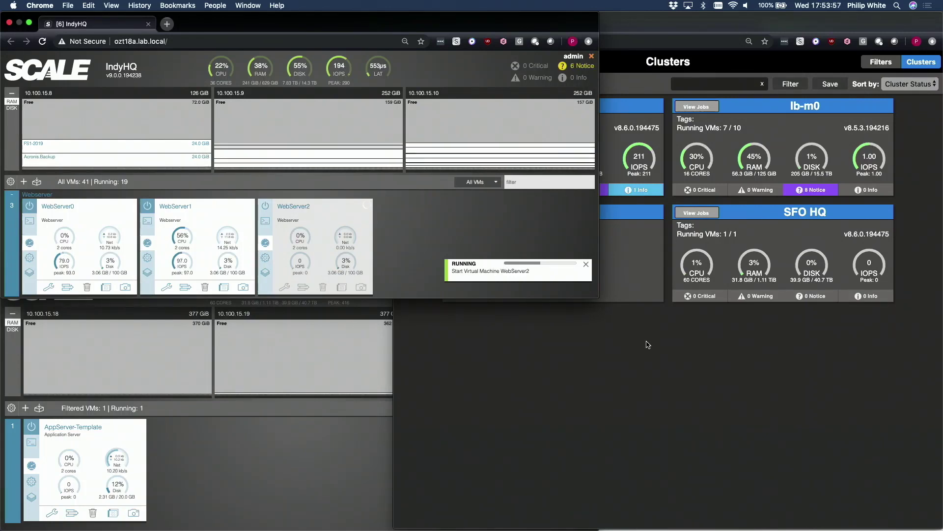
- Reload the cluster overview and show the Store Deployment jobs for both SFO HQ and IndyHQ
{"action": "left_click", "coordinate": [713, 214]}
{"action": "left_click", "coordinate": [712, 214]}
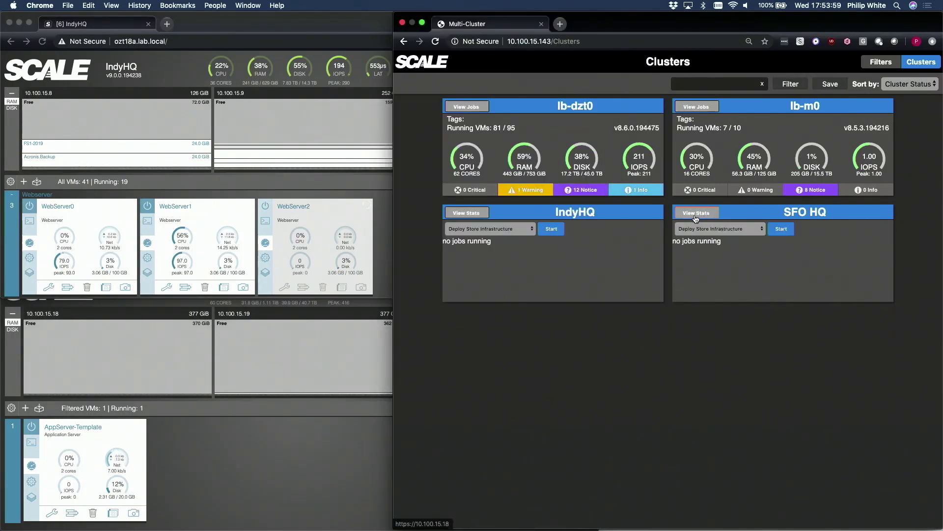
{"action": "key", "text": "super+r"}
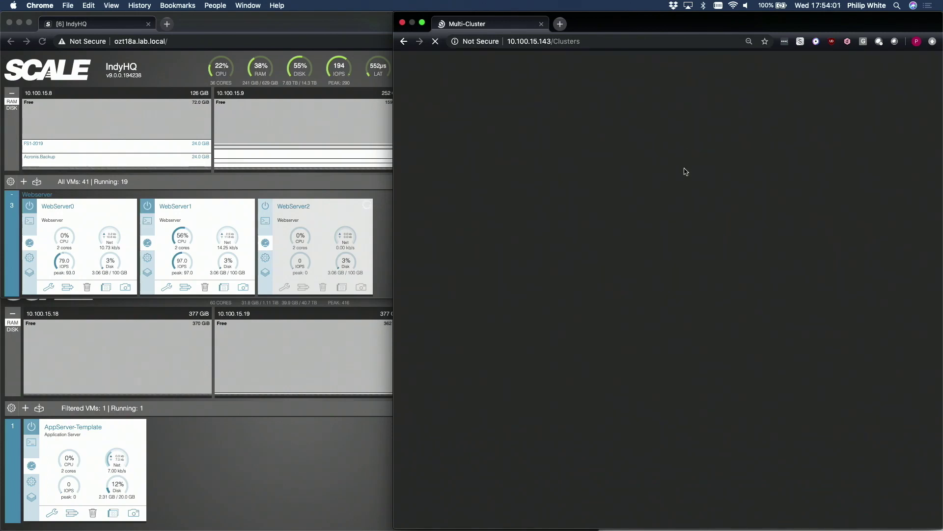
{"action": "left_click", "coordinate": [706, 212]}
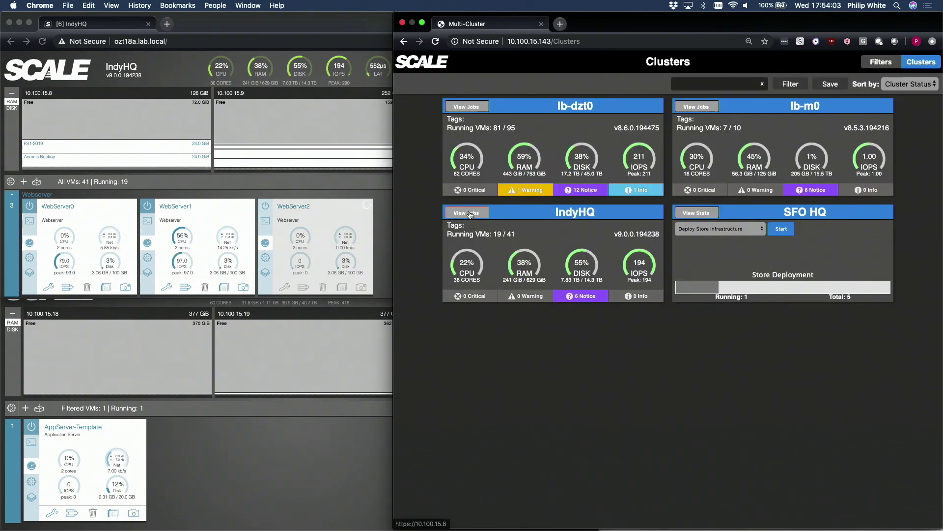
{"action": "left_click", "coordinate": [467, 213]}
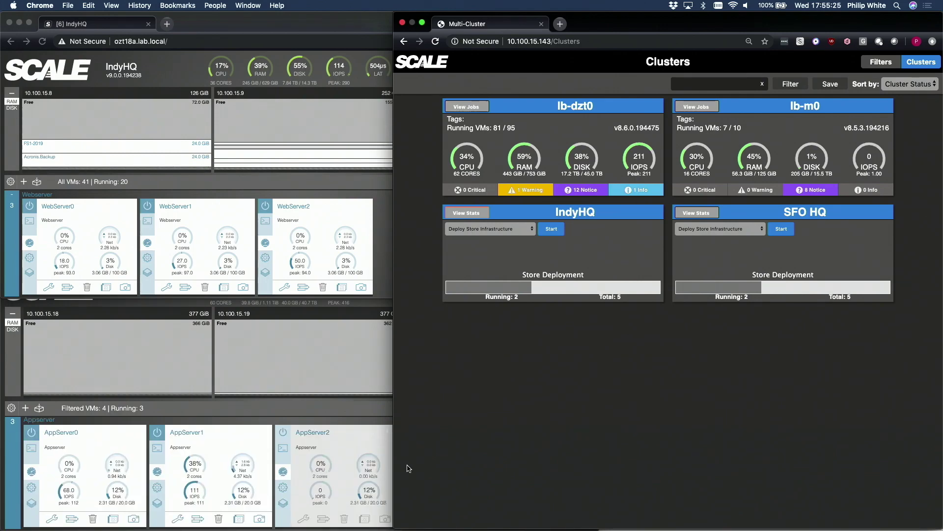
- Check the AppServer VMs in the SFO HQ window and return to the Multi-Cluster overview
{"action": "left_click", "coordinate": [348, 414]}
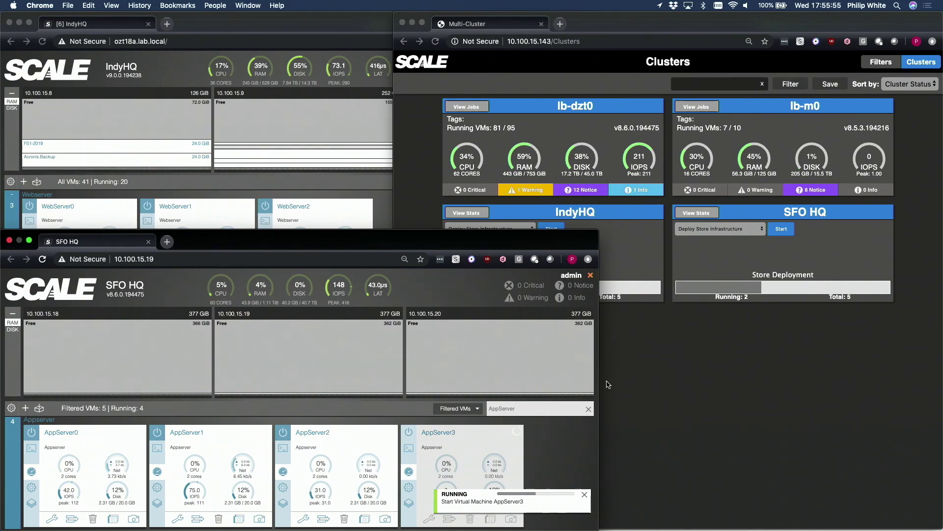
{"action": "left_click", "coordinate": [759, 438]}
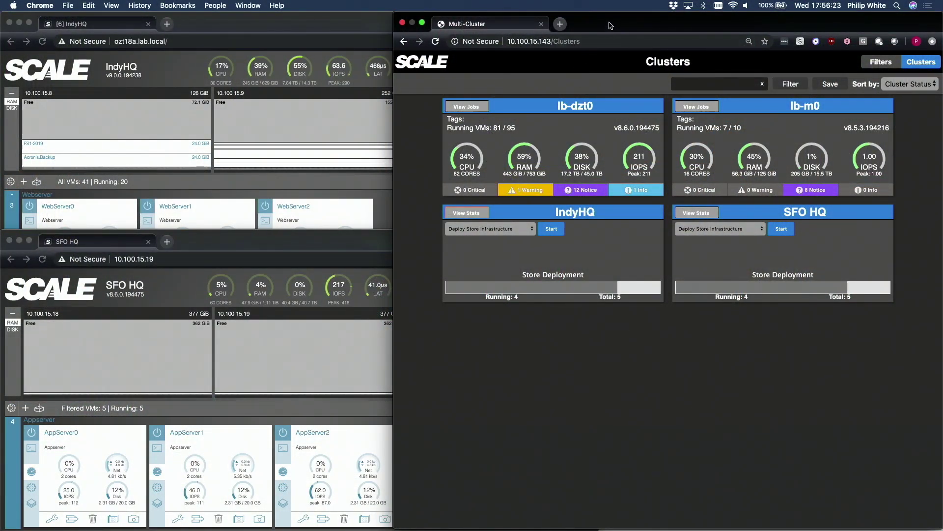
- Rearrange the Multi-Cluster and HAProxy windows so the statistics report's server tables are fully in view
{"action": "left_click_drag", "start_coordinate": [610, 25], "coordinate": [407, 25]}
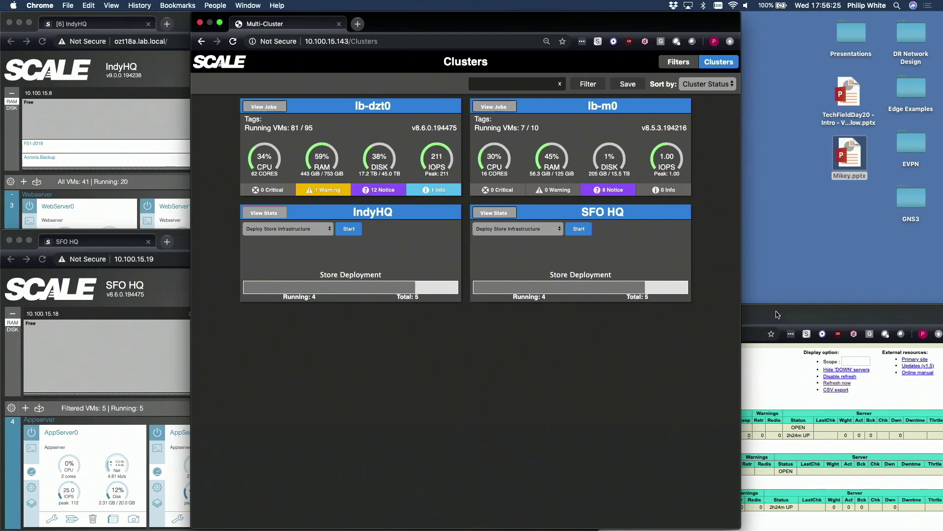
{"action": "left_click", "coordinate": [777, 313]}
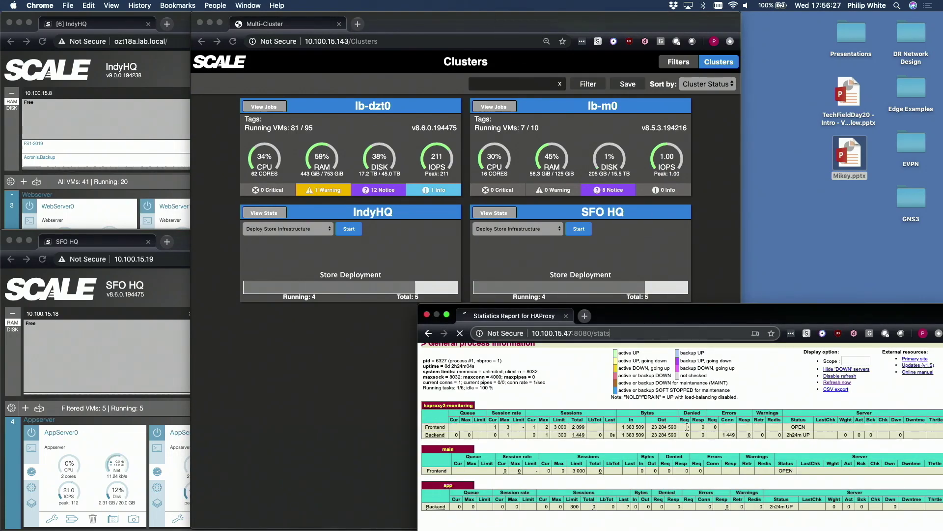
{"action": "left_click_drag", "start_coordinate": [475, 21], "coordinate": [763, 3]}
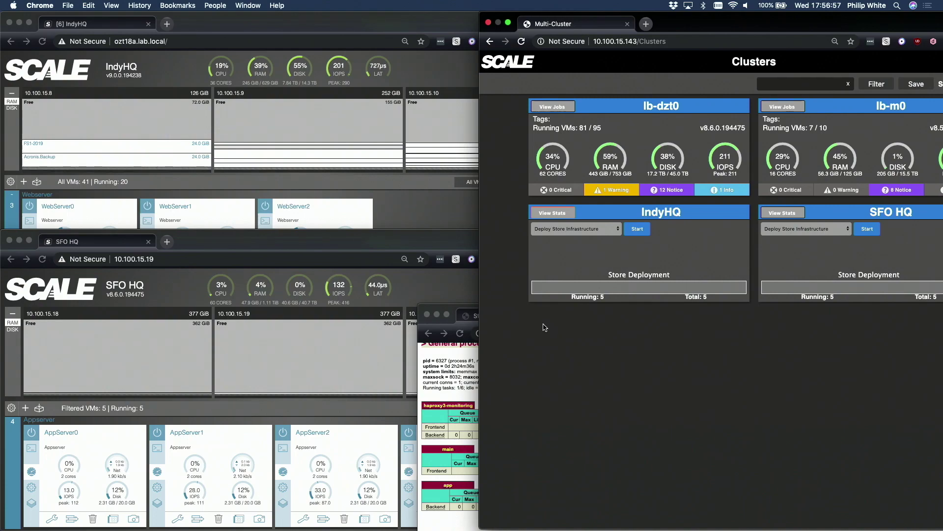
{"action": "left_click_drag", "start_coordinate": [456, 314], "coordinate": [473, 181]}
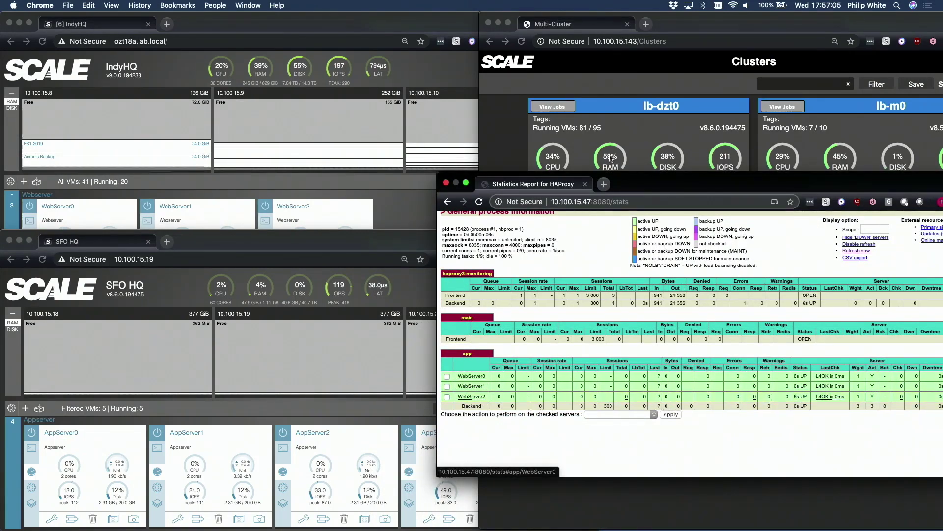
- Open the load balancer address 10.100.15.47 in a new browser tab
{"action": "left_click", "coordinate": [604, 184]}
{"action": "type", "text": "10.100.15.47"}
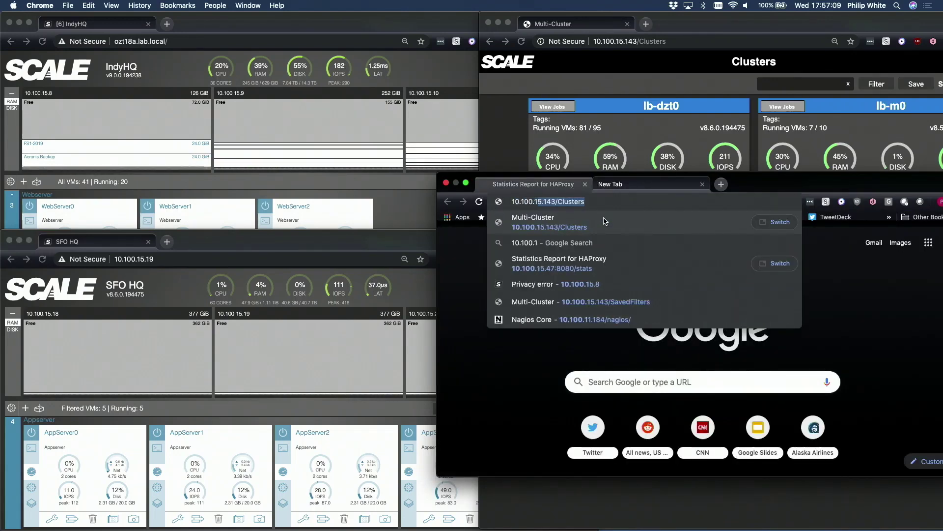
{"action": "key", "text": "Return"}
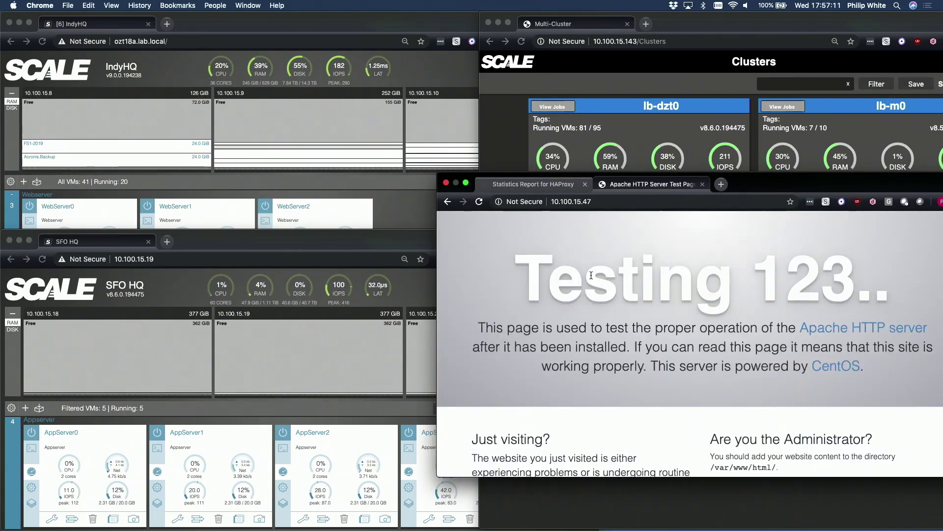
- Look up WebServer2's address in the HAProxy report, open 10.100.15.195 in a new tab, and return to the Multi-Cluster overview
{"action": "left_click", "coordinate": [560, 183]}
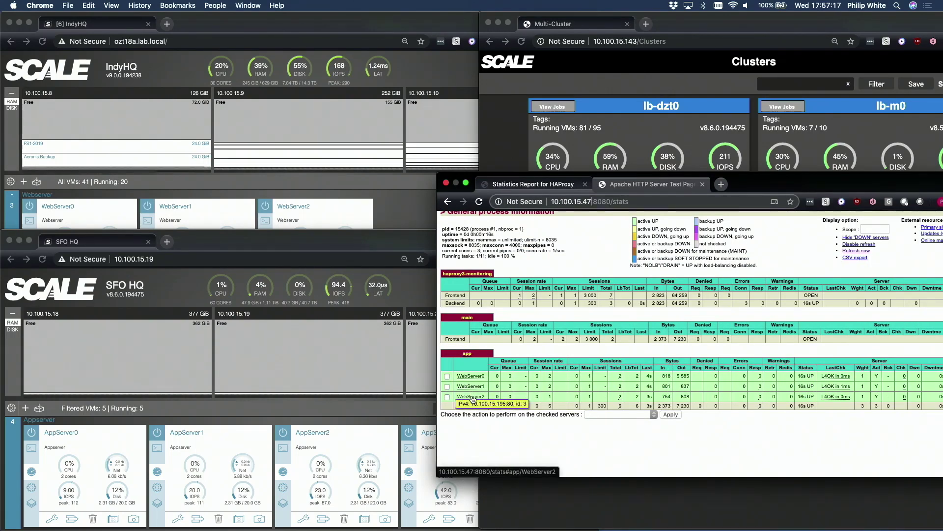
{"action": "key", "text": "super+t"}
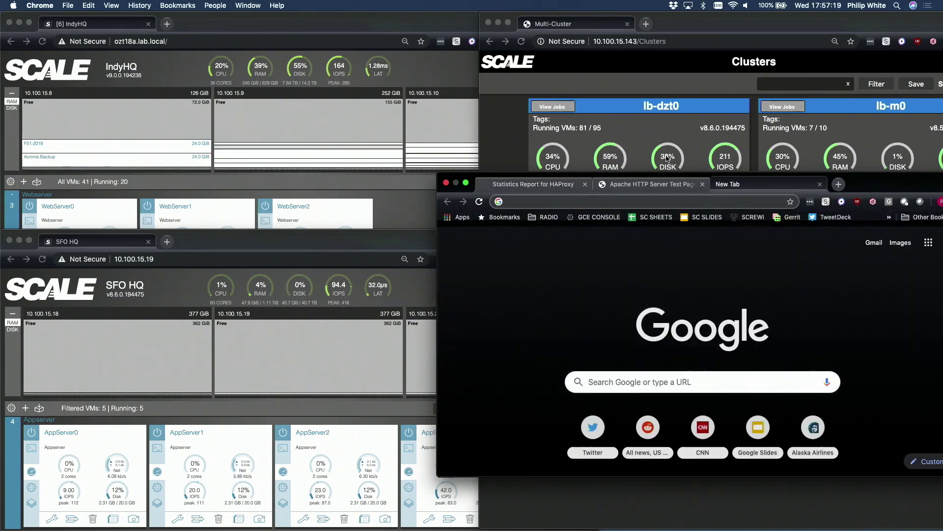
{"action": "type", "text": "10.100.15.195"}
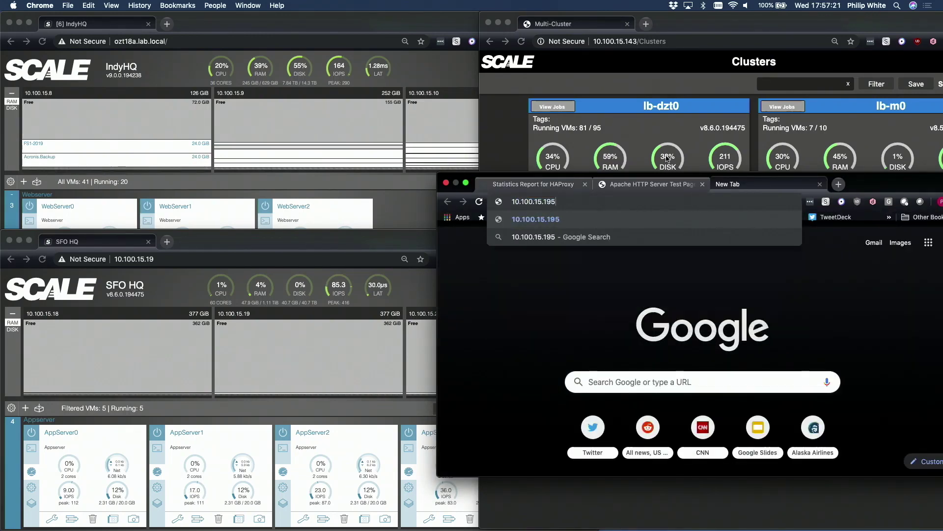
{"action": "key", "text": "Return"}
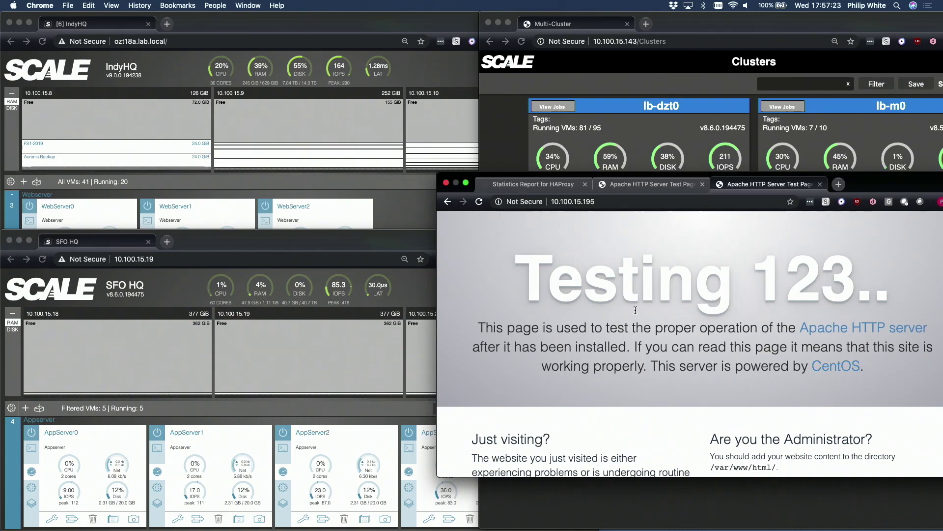
{"action": "left_click", "coordinate": [578, 69]}
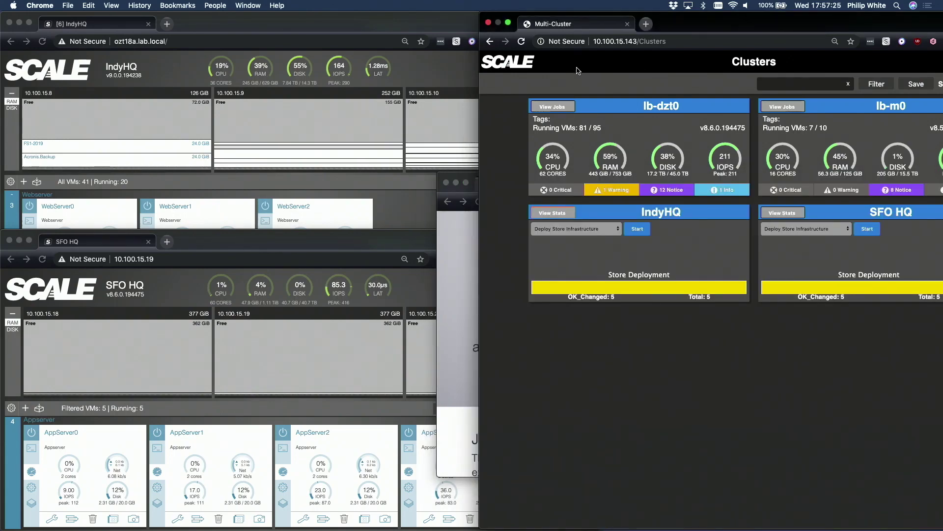